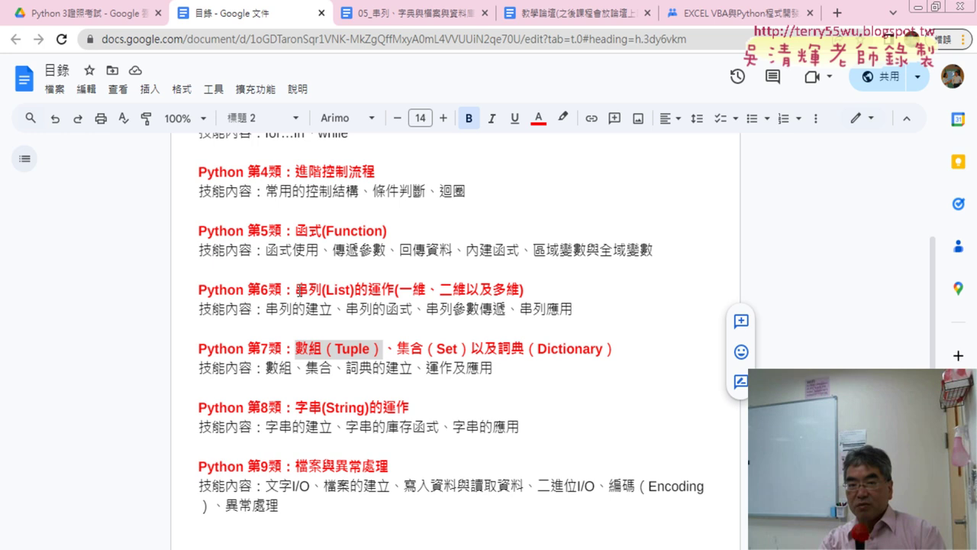
- Highlight the 串列(List), 數組（Tuple）, 詞典（Dictionary） and 集合（Set） headings in categories 6–7
left_click_drag(295, 289, 352, 289)
left_click_drag(381, 348, 296, 349)
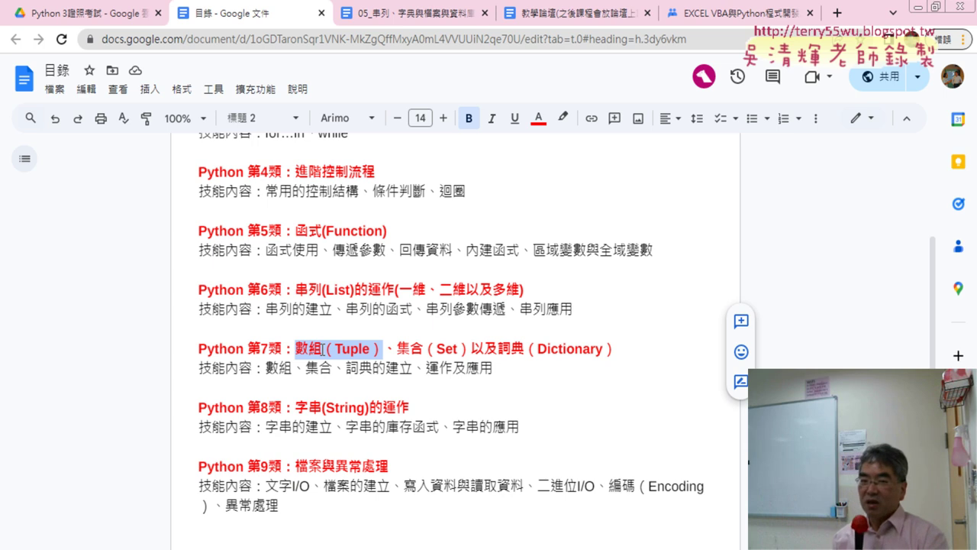
left_click_drag(498, 348, 617, 349)
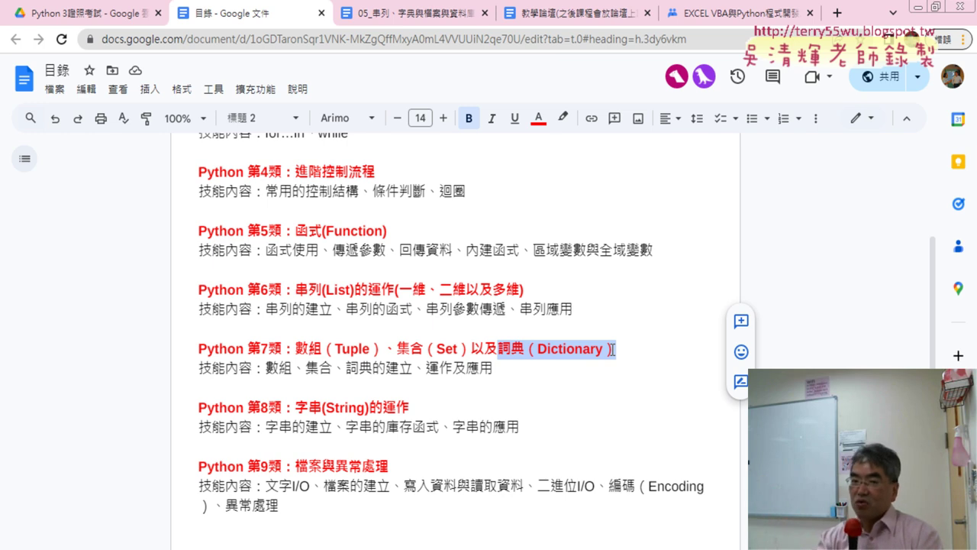
left_click_drag(397, 349, 471, 351)
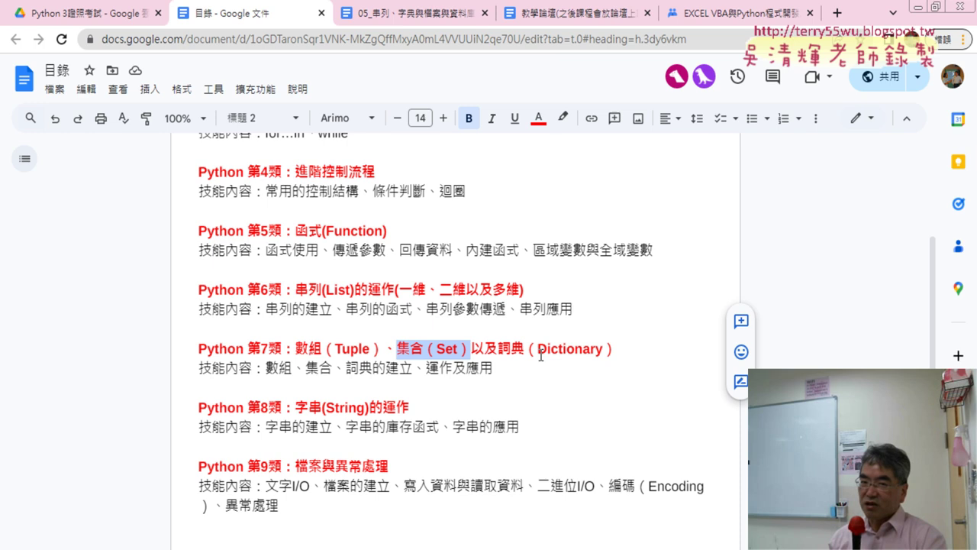
double_click(299, 292)
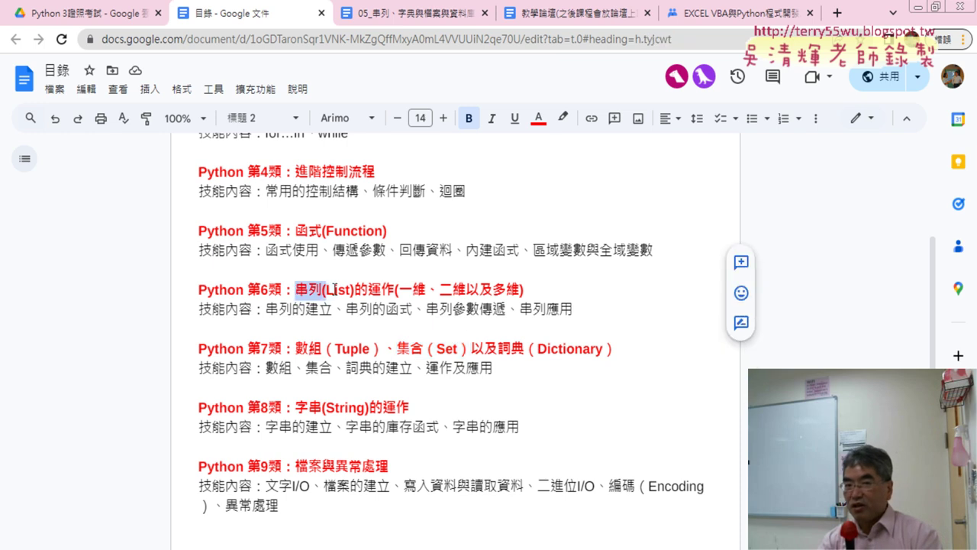
left_click_drag(334, 290, 354, 290)
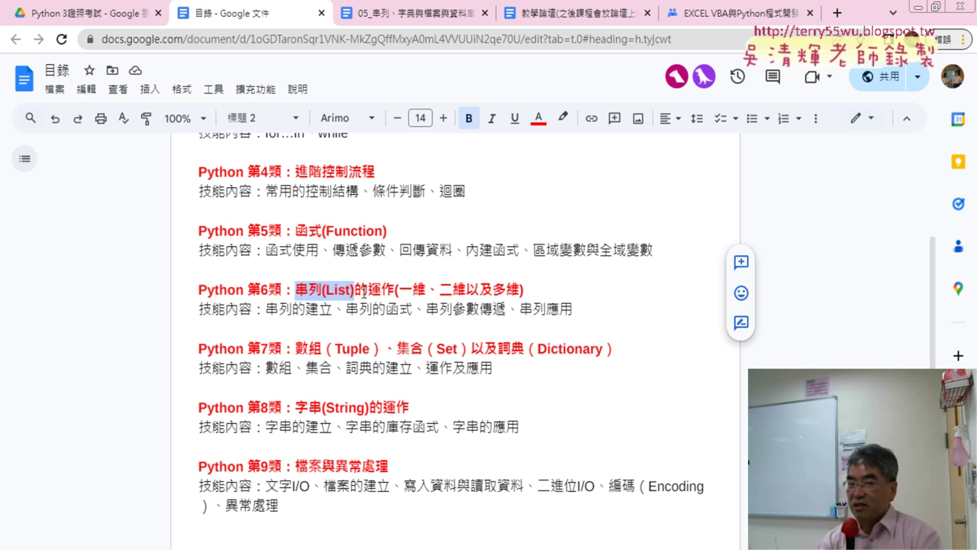
left_click_drag(397, 350, 469, 351)
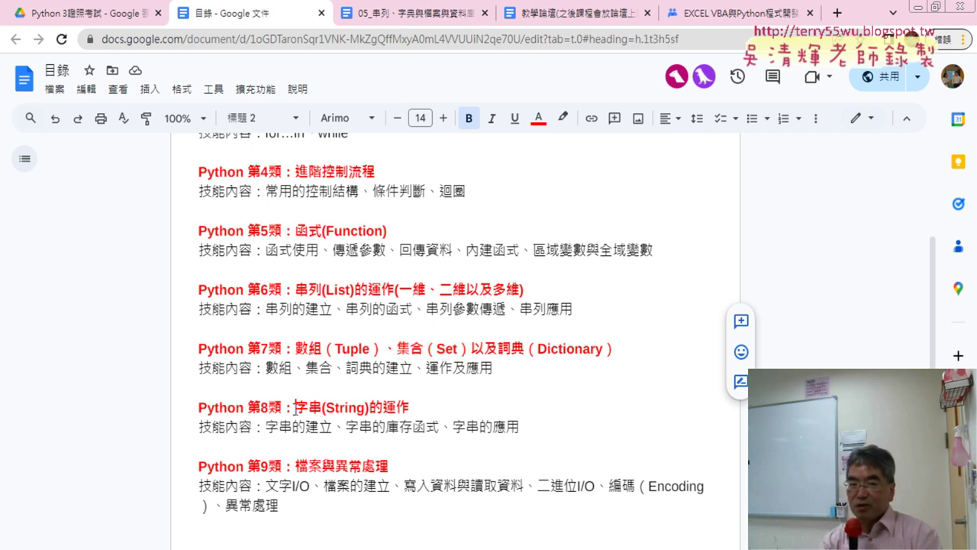
- Highlight 字串, 建立 and 庫存函式 in category 8, and 檔案 in category 9
left_click_drag(296, 407, 322, 406)
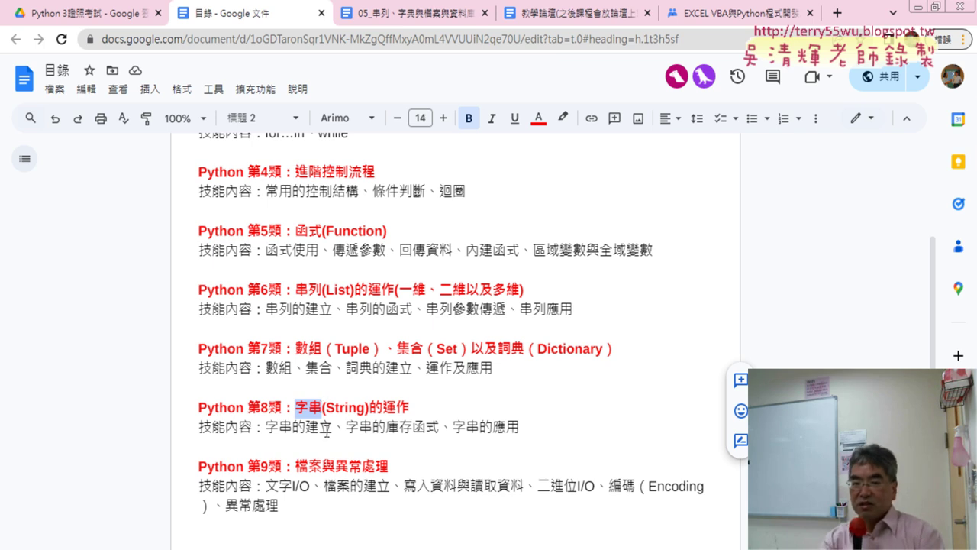
left_click_drag(333, 427, 306, 427)
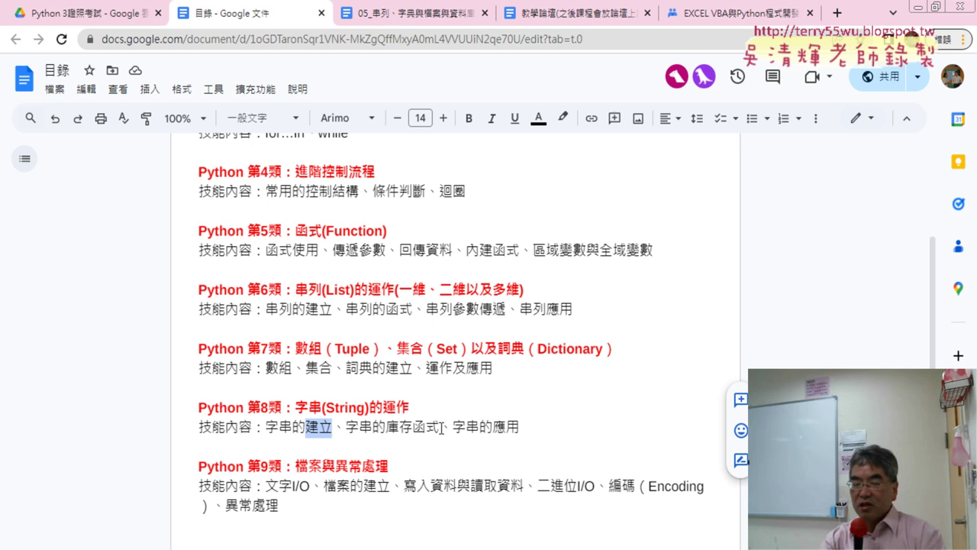
left_click_drag(439, 427, 386, 427)
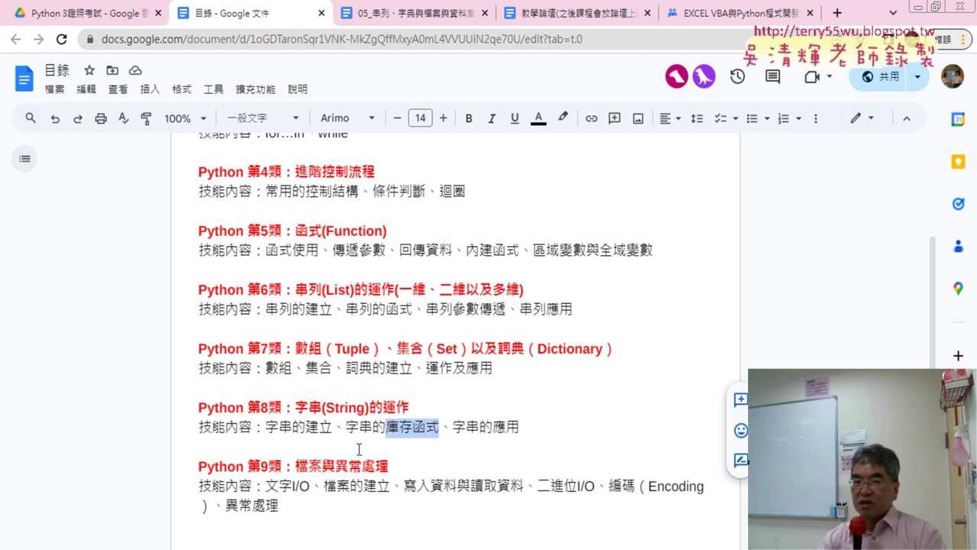
left_click_drag(296, 466, 324, 463)
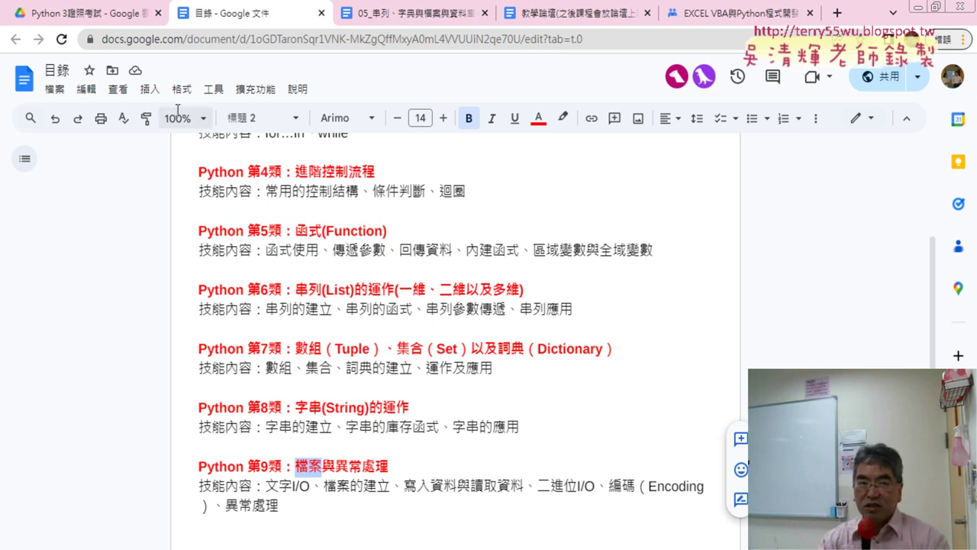
- Scroll to the openpyxl steps in 05_串列、字典與檔案與資料庫處理, then return to the Python 3證照考試 folder
left_click(406, 18)
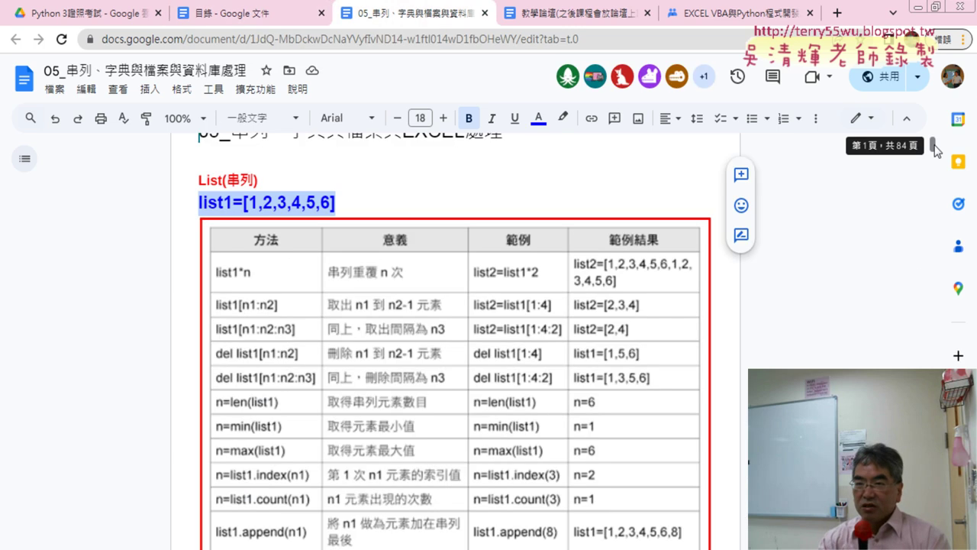
left_click_drag(932, 145, 933, 171)
mouse_move(937, 266)
left_mouse_down()
mouse_move(935, 374)
mouse_move(939, 338)
left_mouse_up()
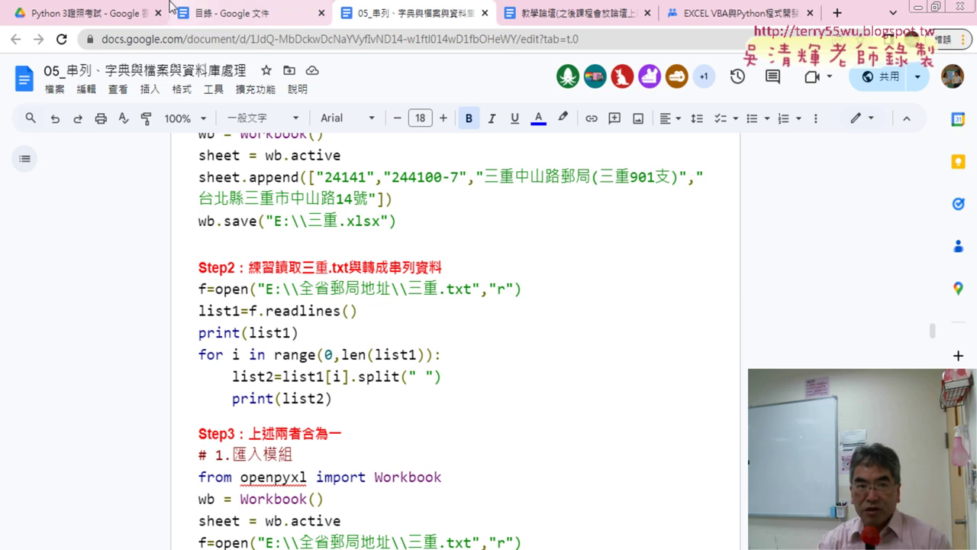
left_click(111, 17)
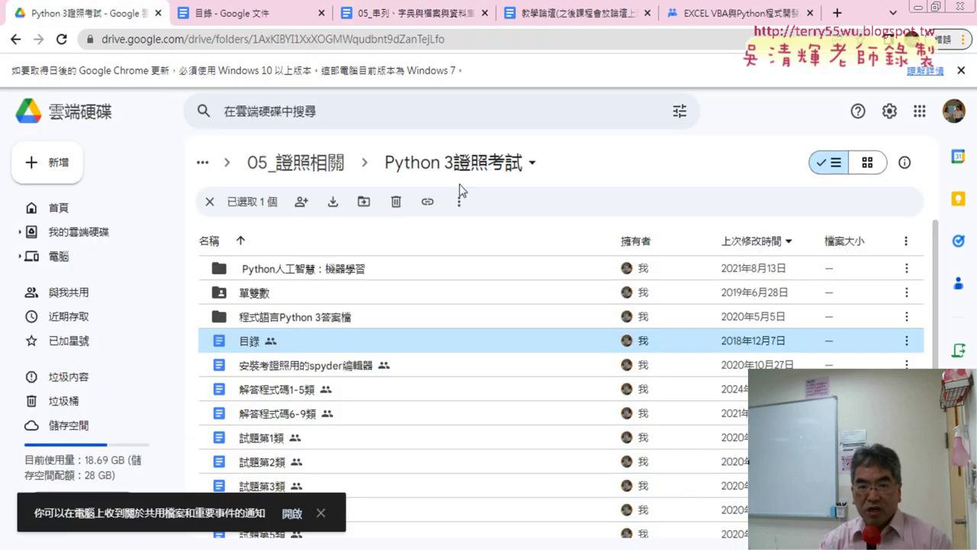
- Go up to the course folder, open 02_範例檔, and select 全省郵局地址.zip
left_click(326, 165)
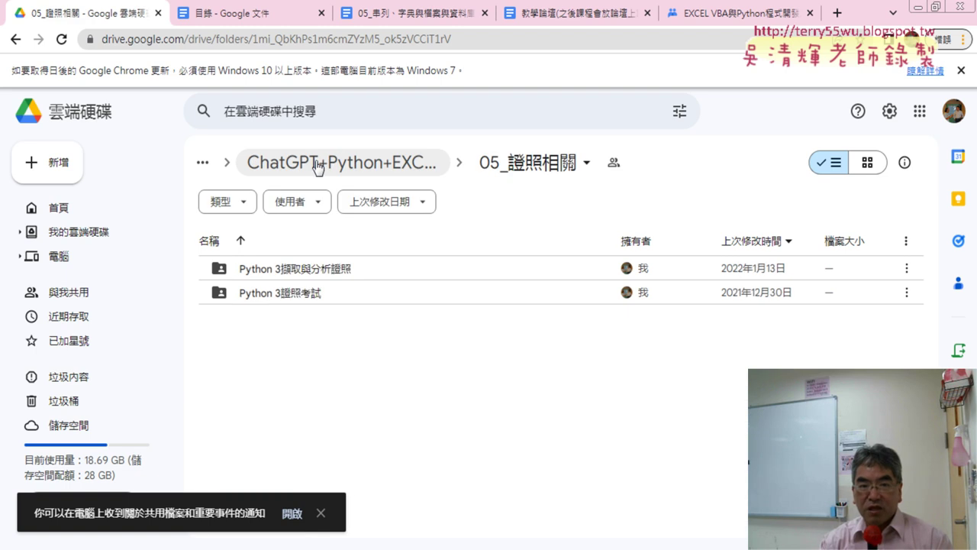
left_click(318, 164)
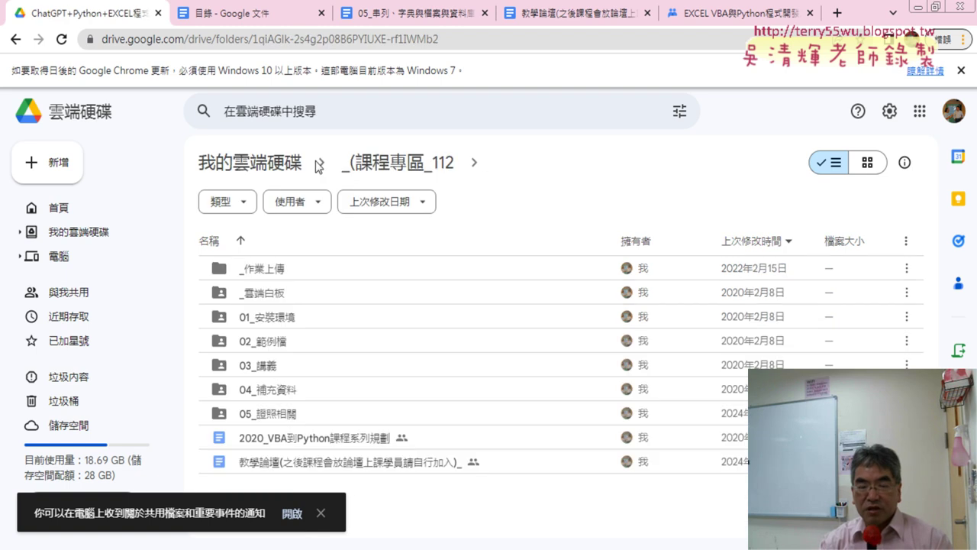
double_click(290, 350)
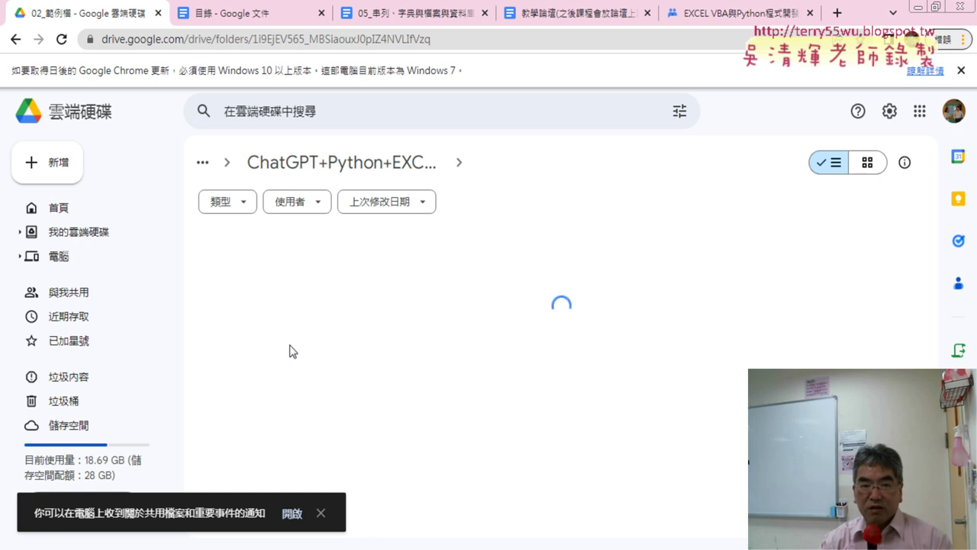
left_click(292, 348)
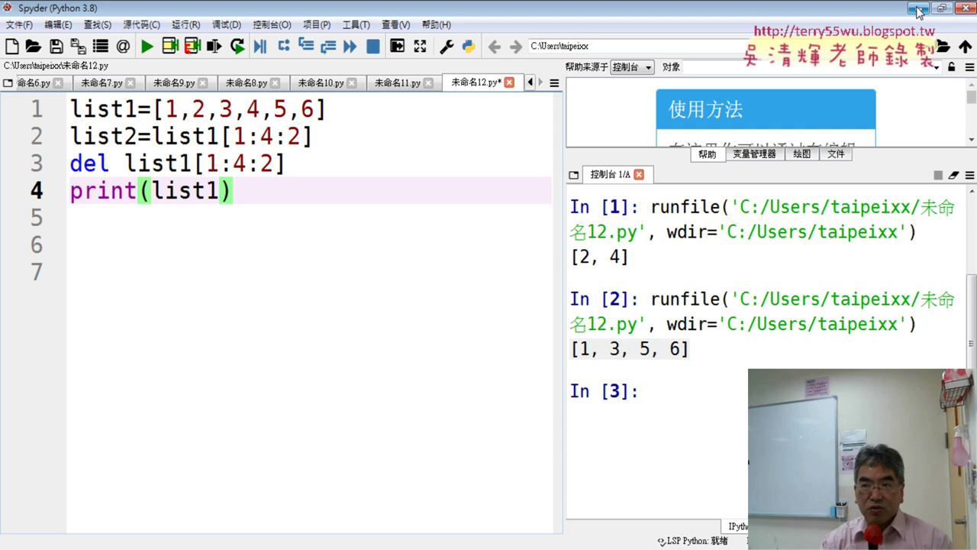
- Minimize the browser, then open Computer, then Local Disk (C:), then the 全省郵局地址 folder
left_click(916, 10)
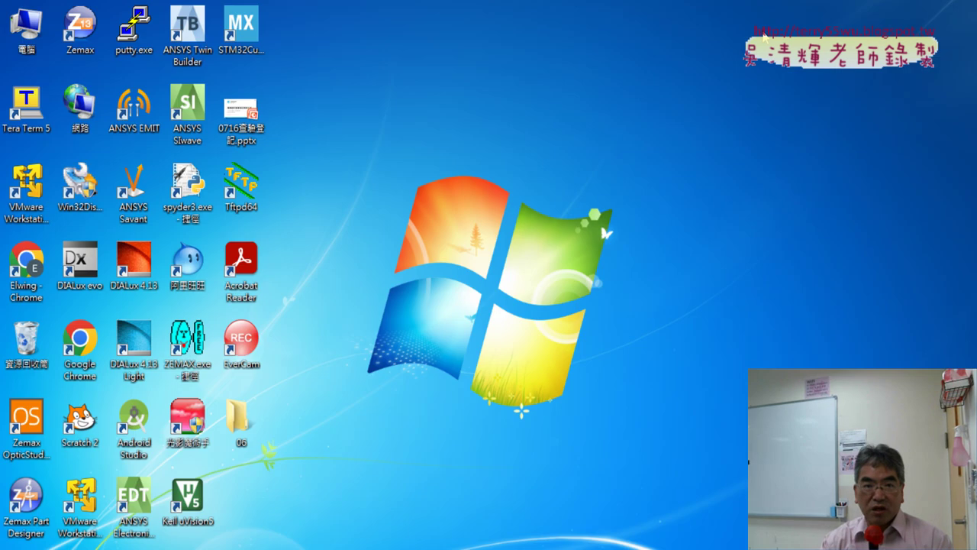
double_click(36, 25)
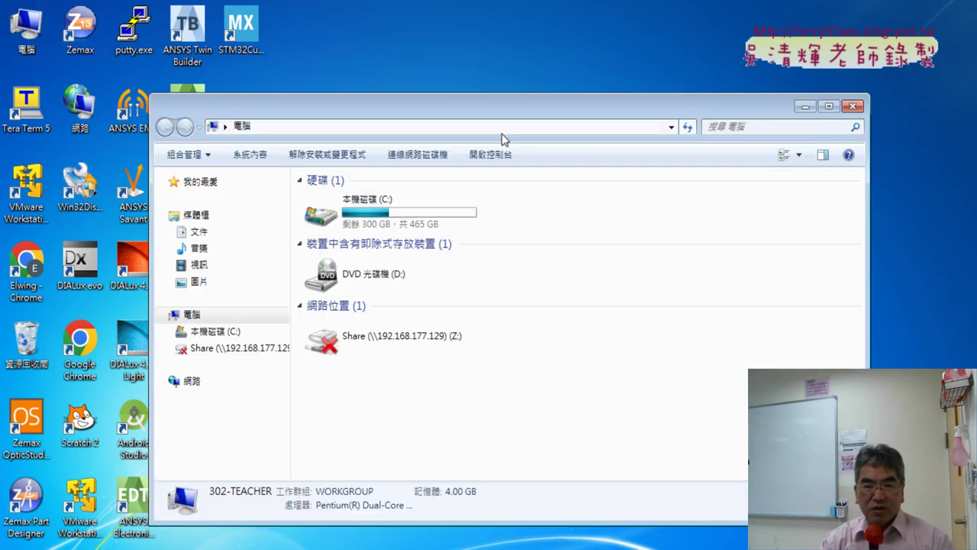
left_click(425, 221)
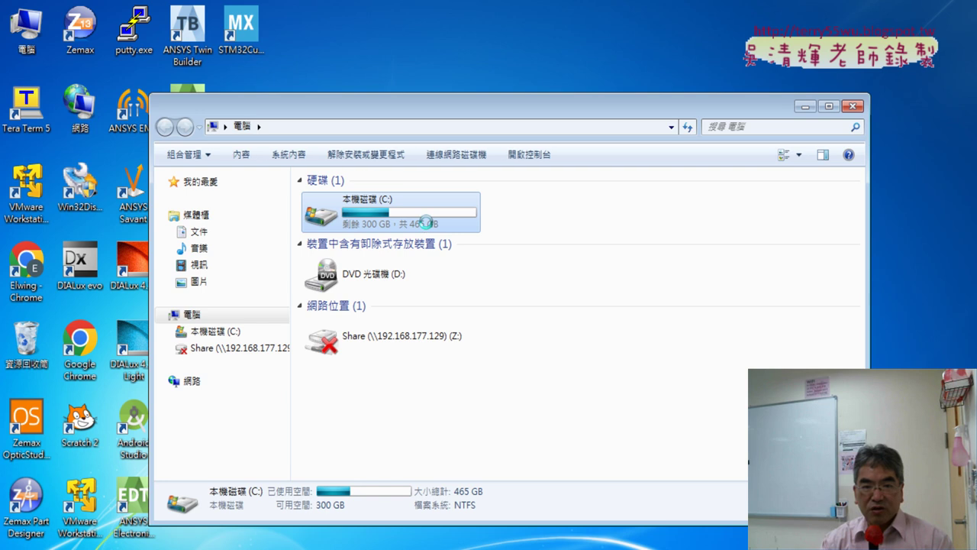
double_click(433, 219)
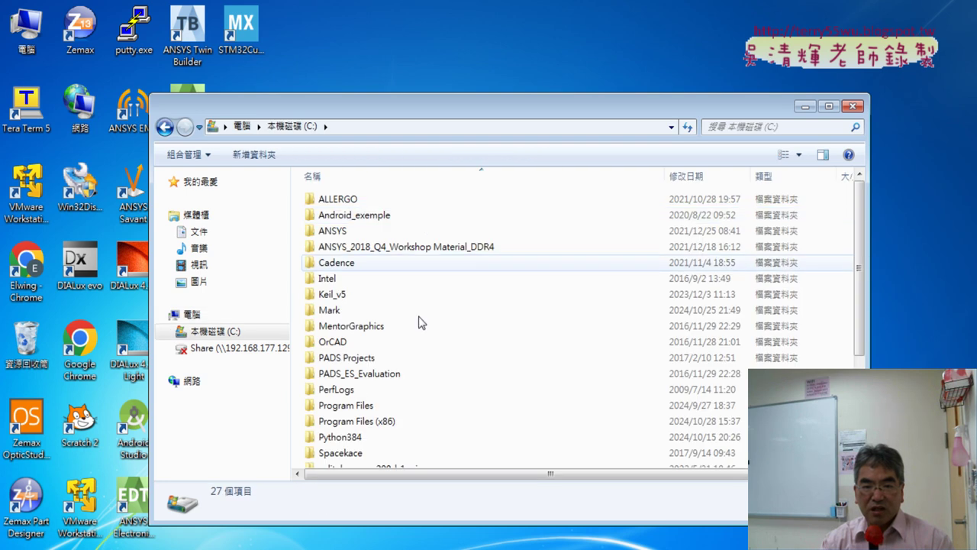
scroll(425, 366, "down", 3)
scroll(426, 366, "down", 1)
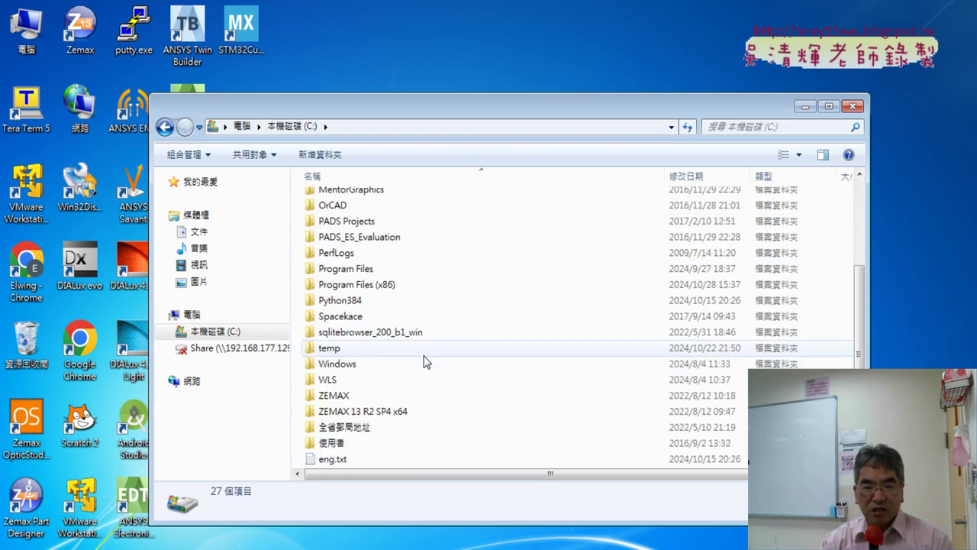
double_click(398, 432)
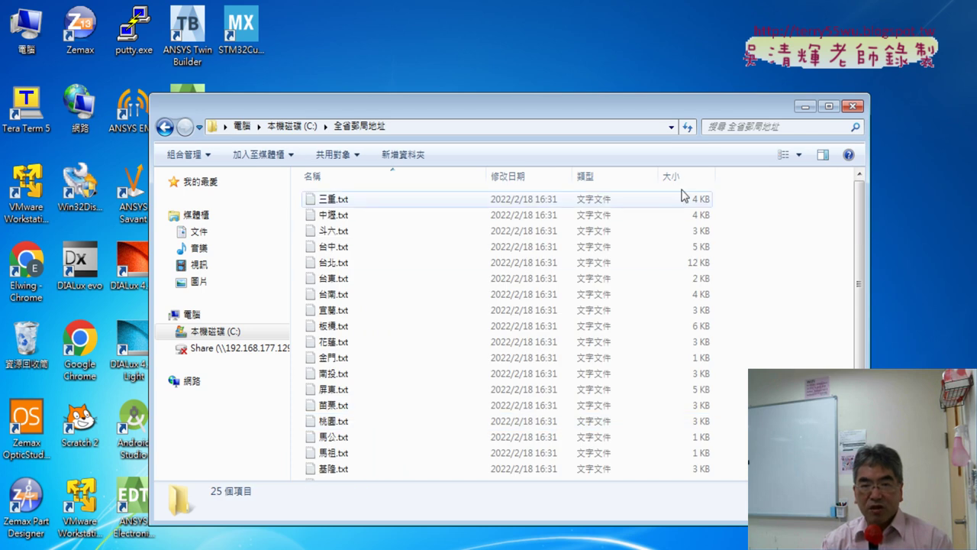
left_click_drag(652, 110, 634, 55)
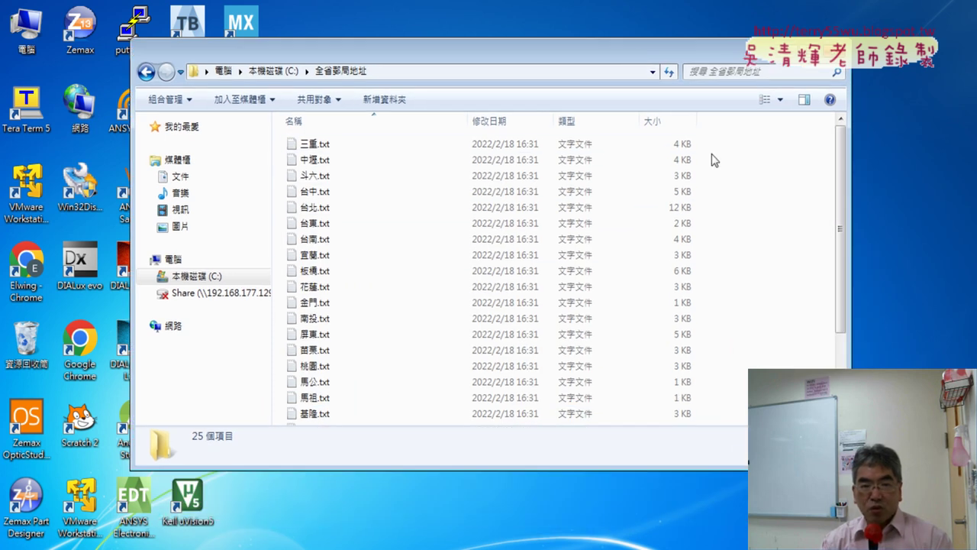
double_click(356, 143)
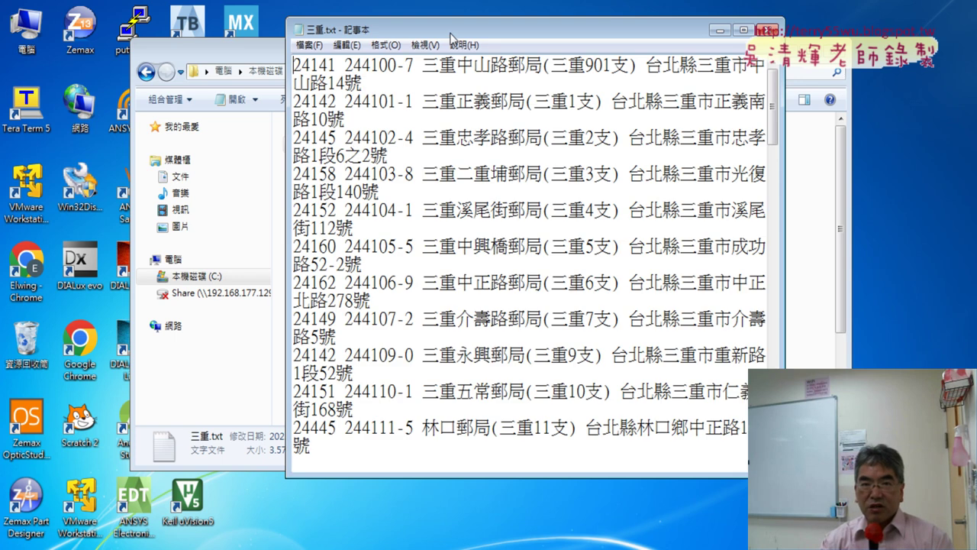
double_click(451, 31)
left_click_drag(55, 40, 45, 42)
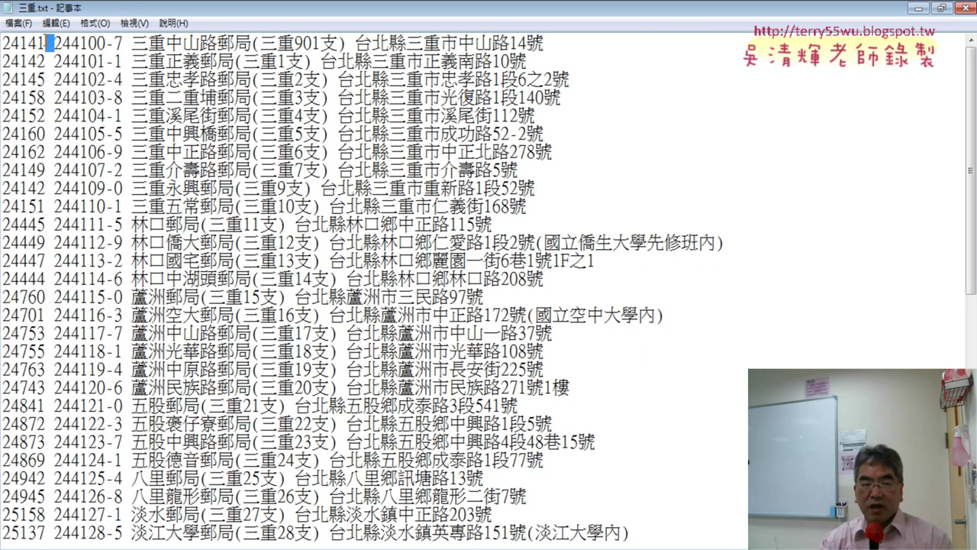
left_click(80, 42)
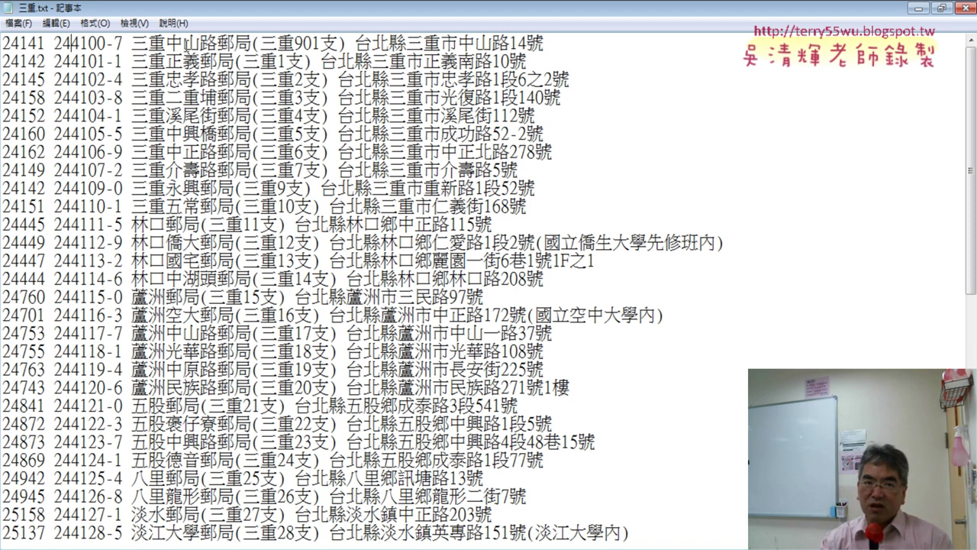
left_click_drag(322, 43, 212, 43)
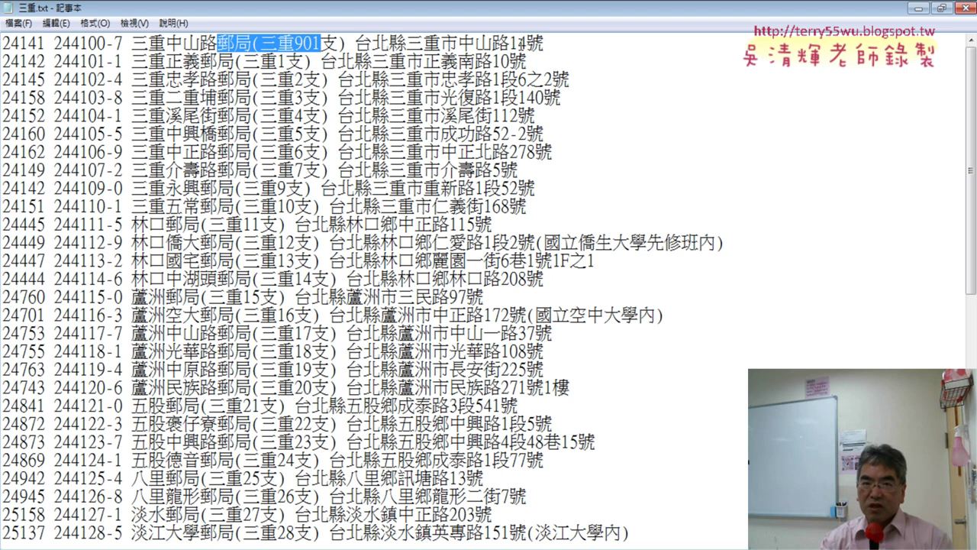
left_click_drag(545, 44, 355, 44)
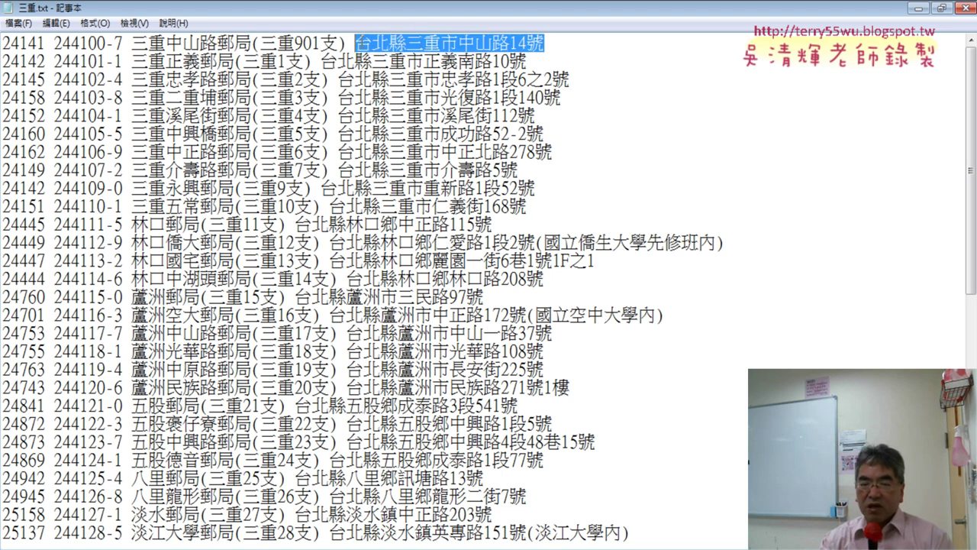
left_click(966, 8)
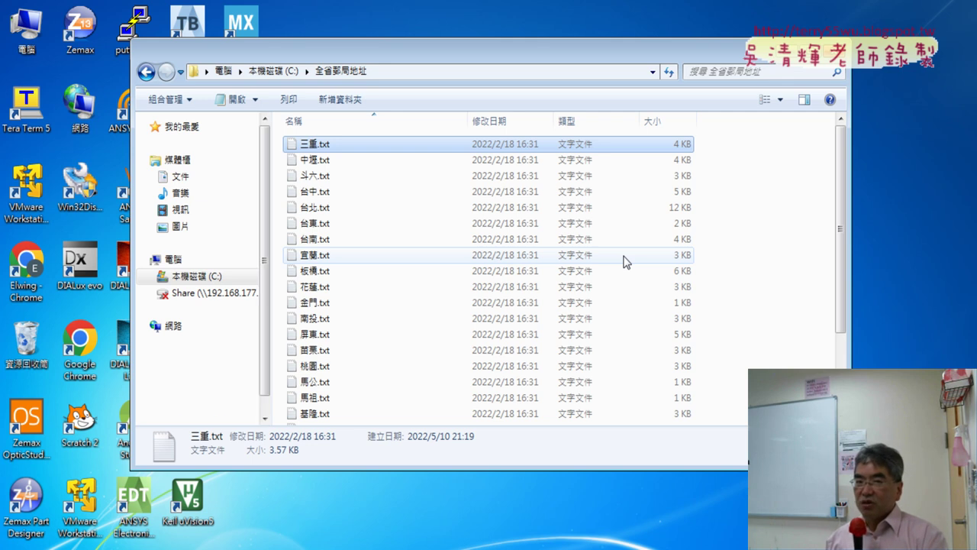
- Maximize the 全省郵局地址 window, select its text files, and show the path C:\全省郵局地址
double_click(569, 64)
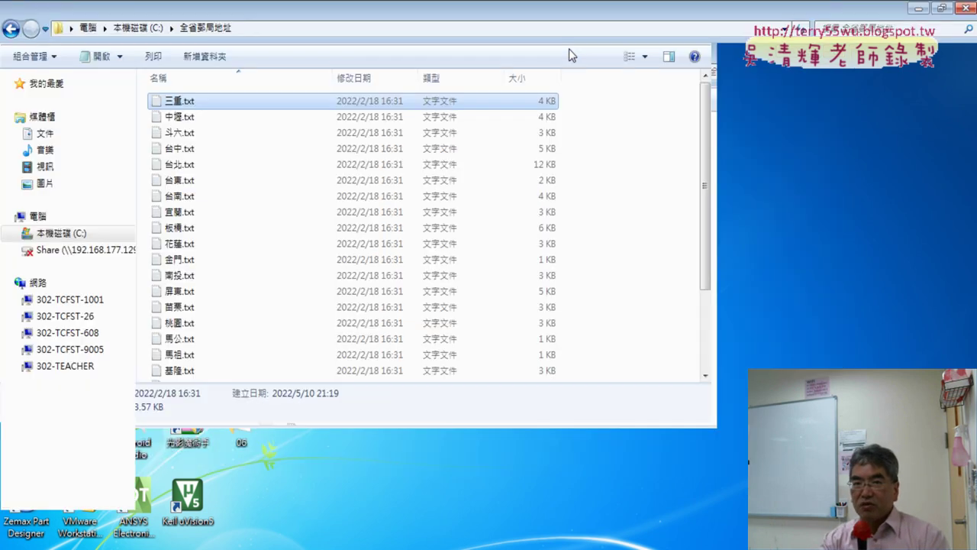
left_click_drag(184, 495, 247, 86)
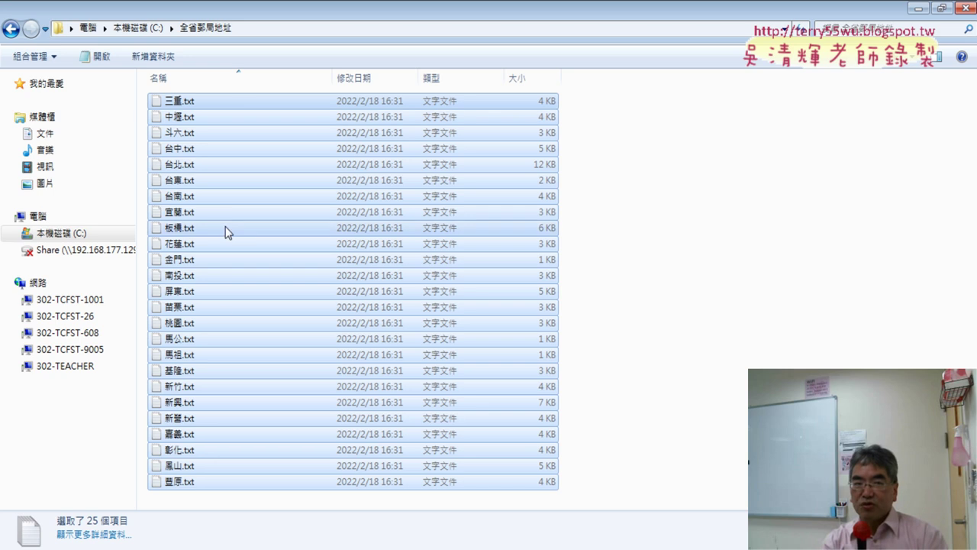
left_click(196, 102)
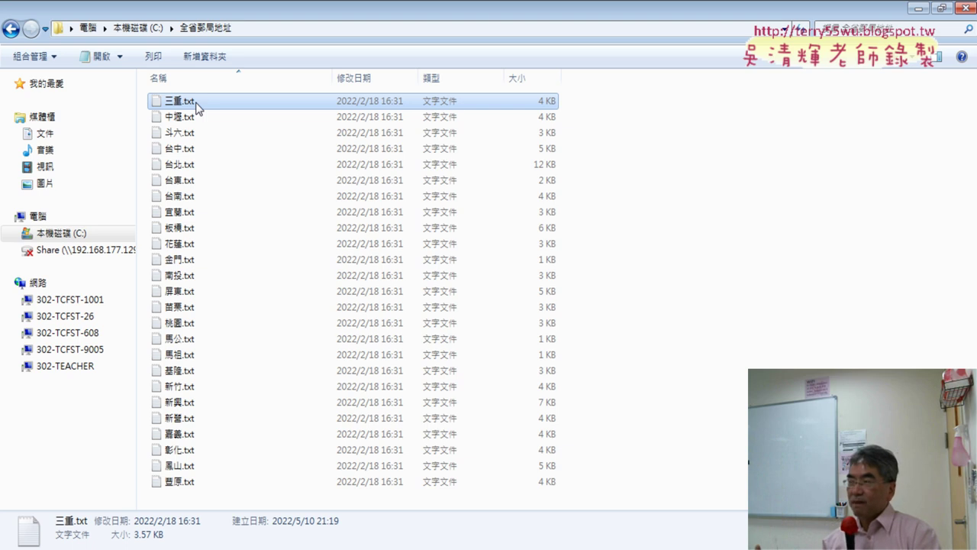
mouse_move(183, 501)
left_mouse_down()
mouse_move(219, 189)
mouse_move(213, 116)
left_mouse_up()
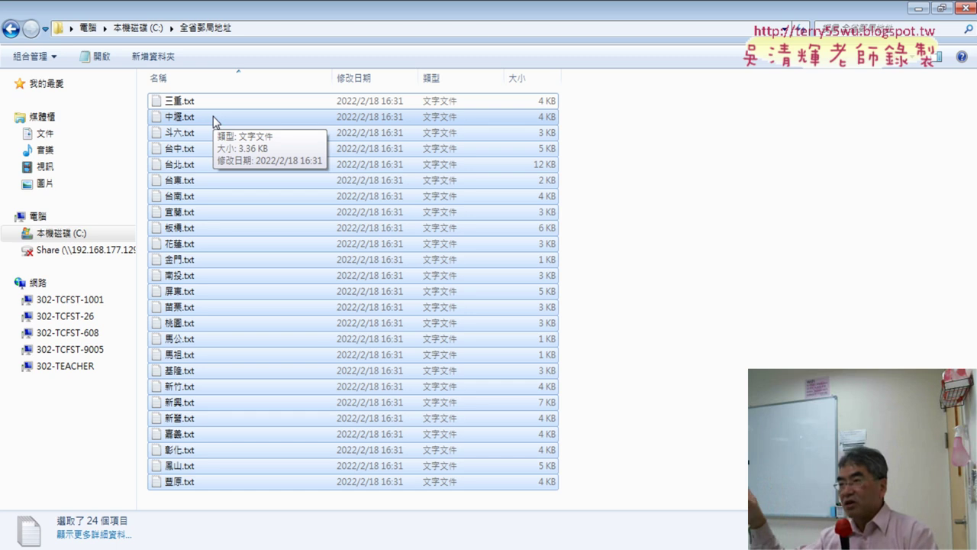
left_click(294, 32)
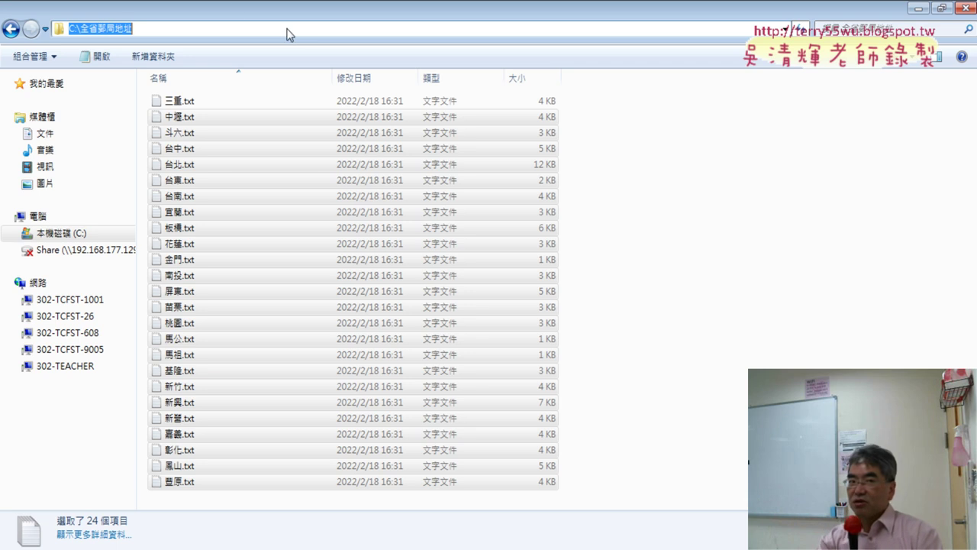
- Drag-select all 25 post-office .txt files, from 三重.txt to 豐原.txt
left_click_drag(188, 502, 266, 81)
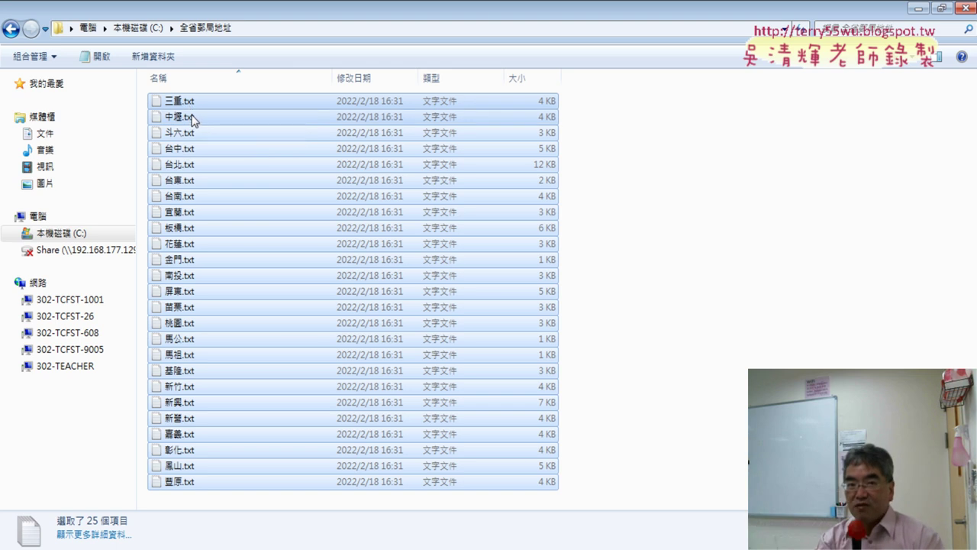
left_click_drag(191, 495, 309, 103)
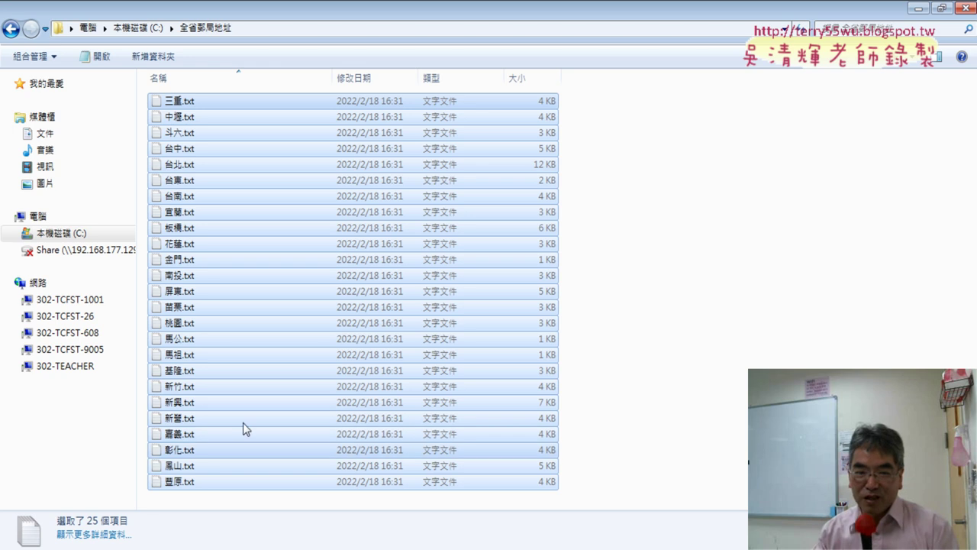
key("alt+Tab")
key("alt+Tab")
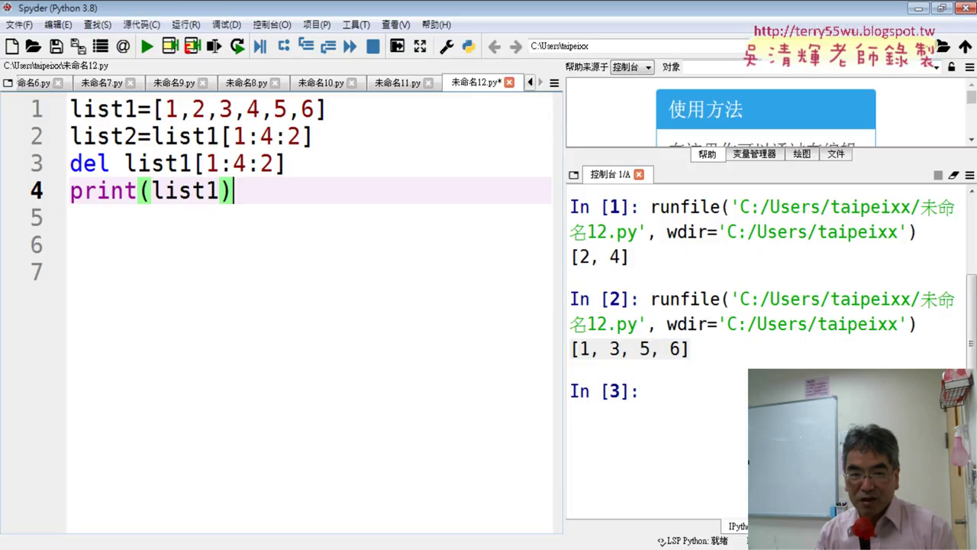
left_click(400, 83)
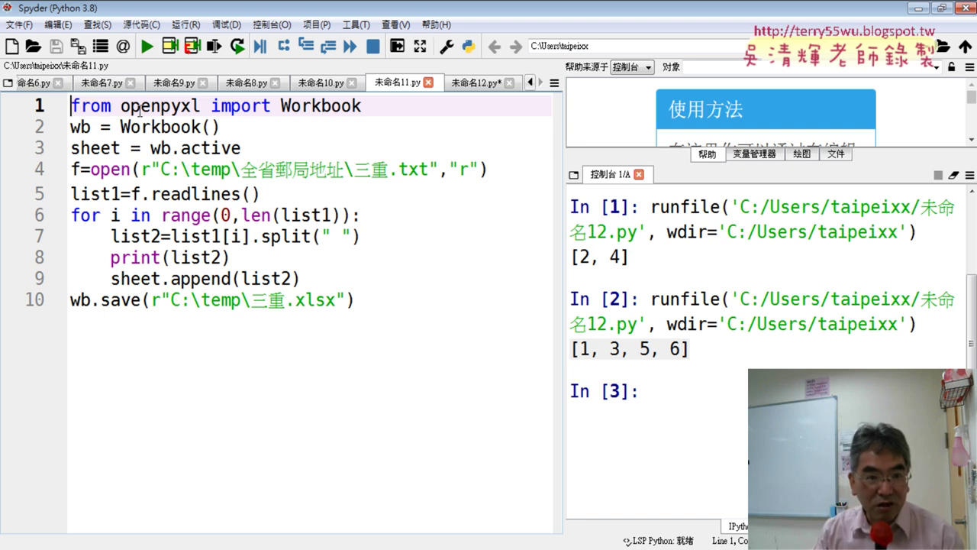
left_click(320, 83)
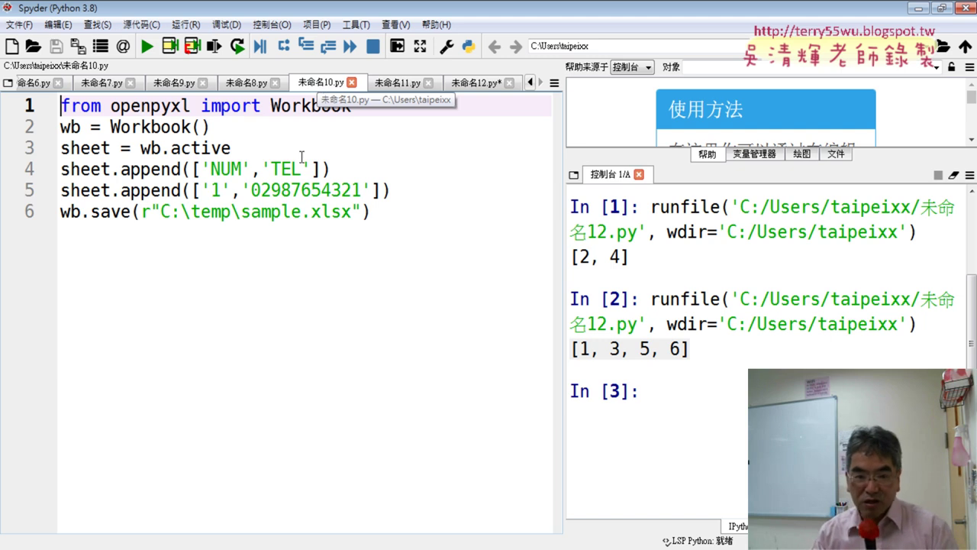
key("alt+Tab")
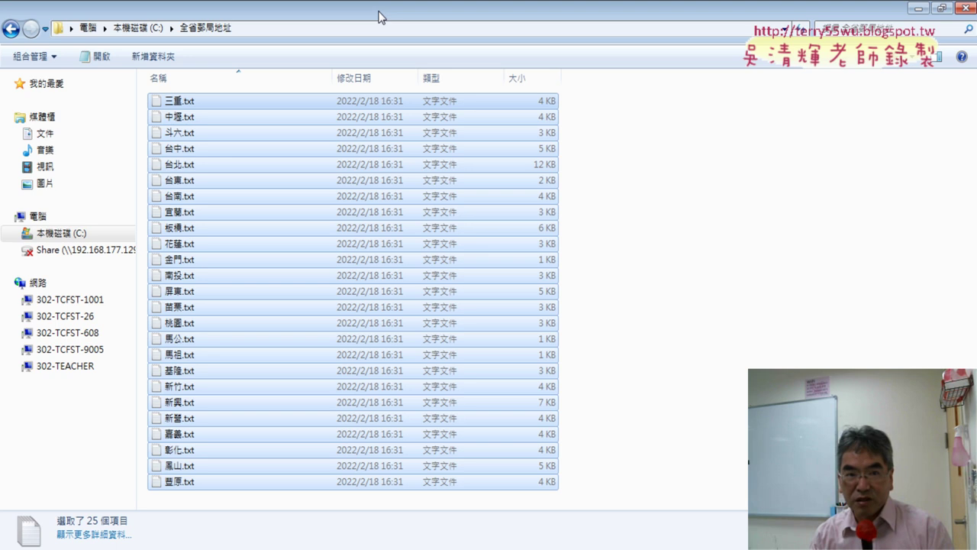
- Restore the Explorer window to a smaller size and display the path C:\全省郵局地址
double_click(379, 16)
left_click(282, 71)
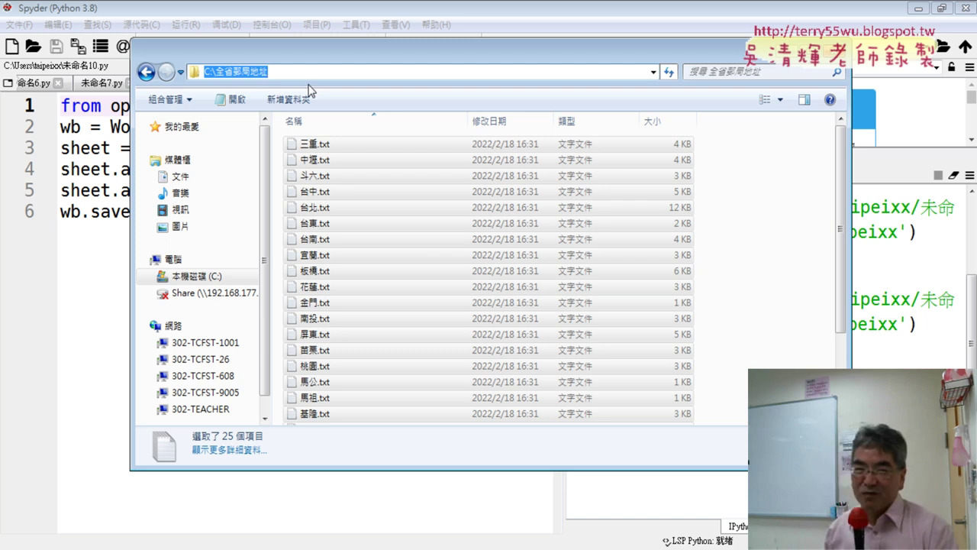
double_click(357, 145)
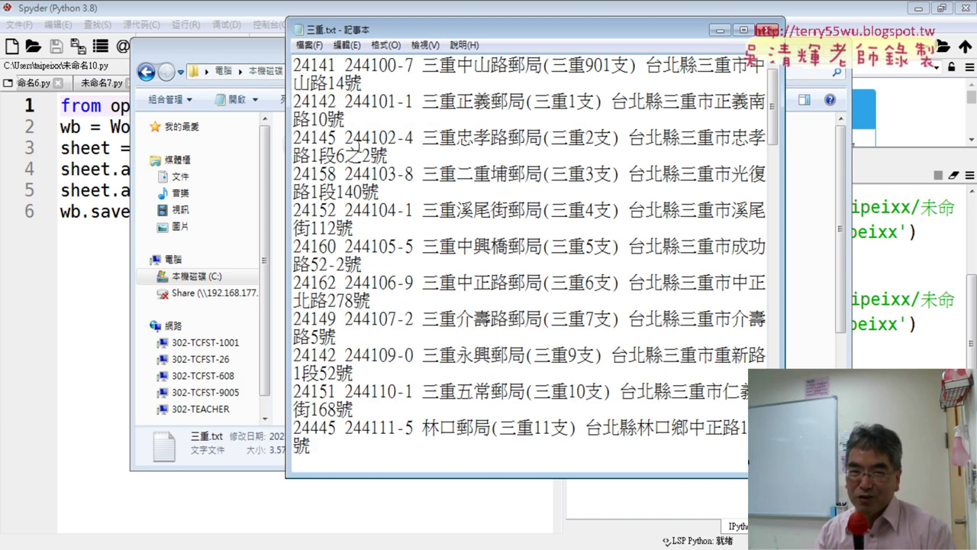
key("ctrl+a")
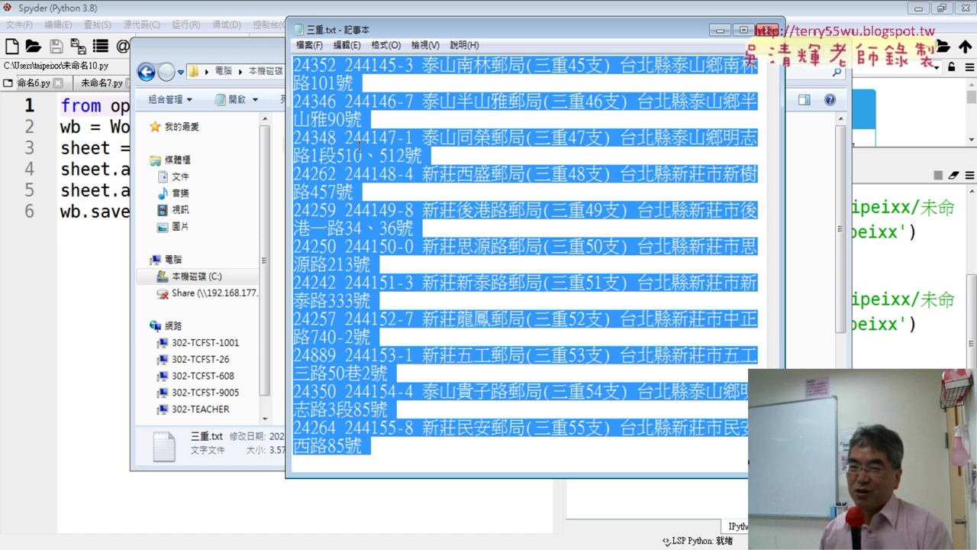
left_click(770, 29)
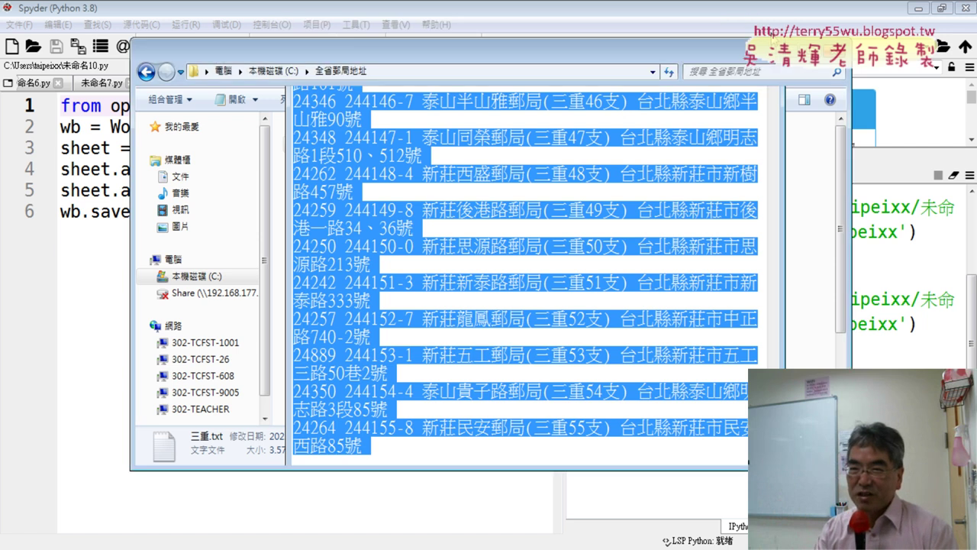